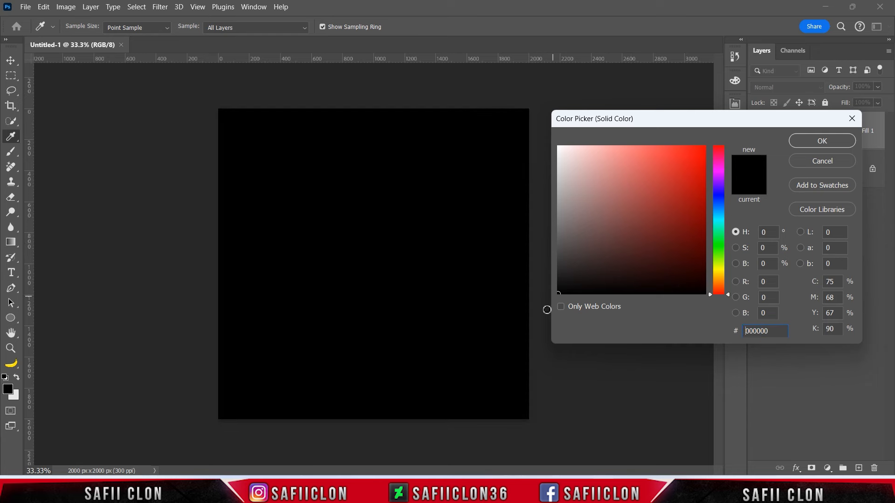
Confirm the black (000000) solid color fill layer and open the Pngtree WhatsApp icon PNG from the Realistic Metal folder.
{"action": "left_click", "coordinate": [818, 145]}
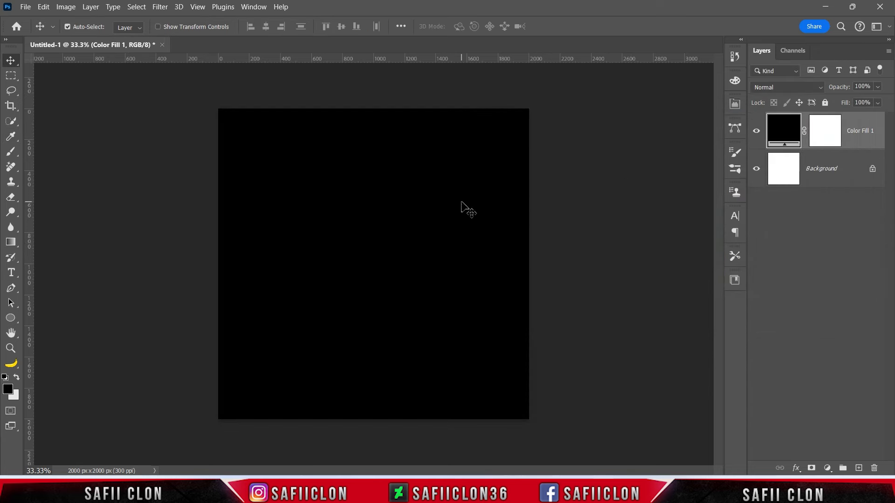
{"action": "left_click", "coordinate": [25, 8]}
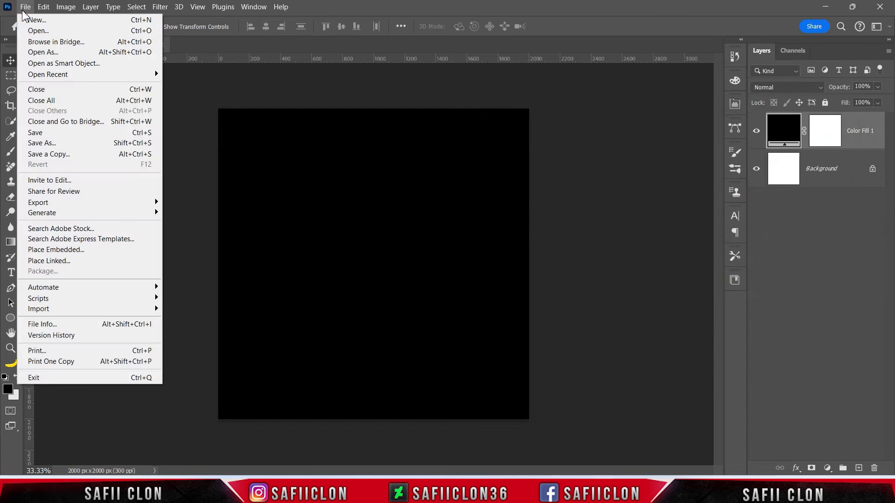
{"action": "left_click", "coordinate": [68, 33]}
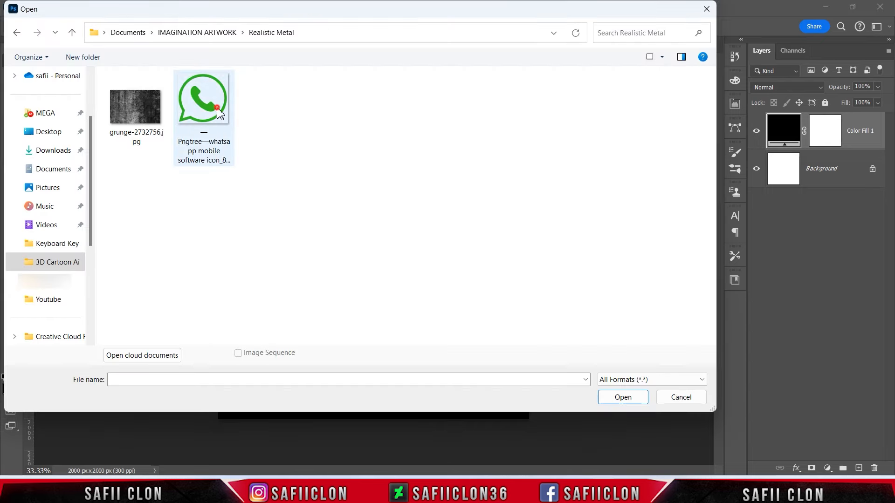
{"action": "left_click", "coordinate": [230, 128]}
{"action": "left_click", "coordinate": [622, 397]}
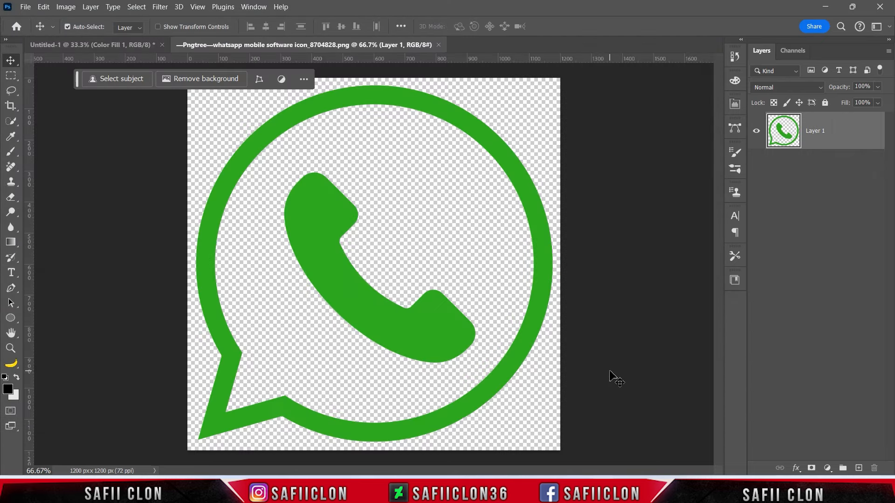
Copy the WhatsApp icon layer into the Untitled-1 document and scale it to 139.41% at the canvas centre.
{"action": "left_click_drag", "start_coordinate": [851, 133], "coordinate": [424, 256]}
{"action": "key", "text": "ctrl+t"}
{"action": "left_click_drag", "start_coordinate": [462, 175], "coordinate": [504, 147]}
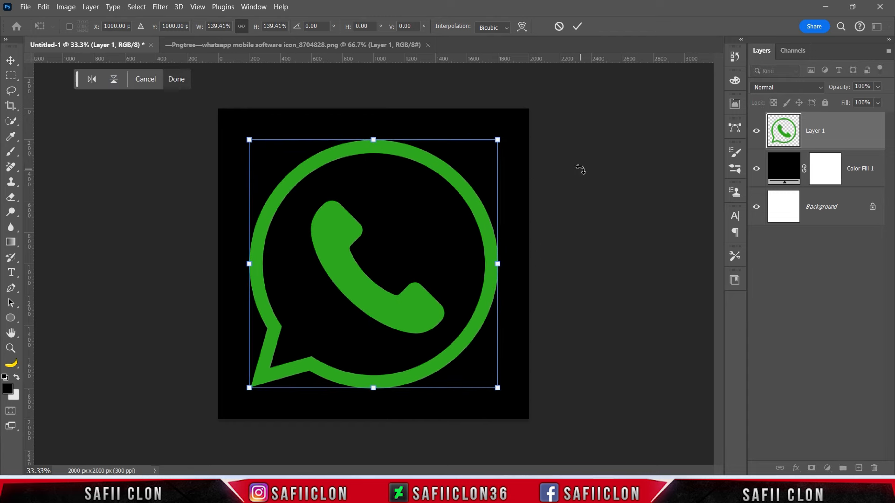
{"action": "left_click", "coordinate": [578, 26]}
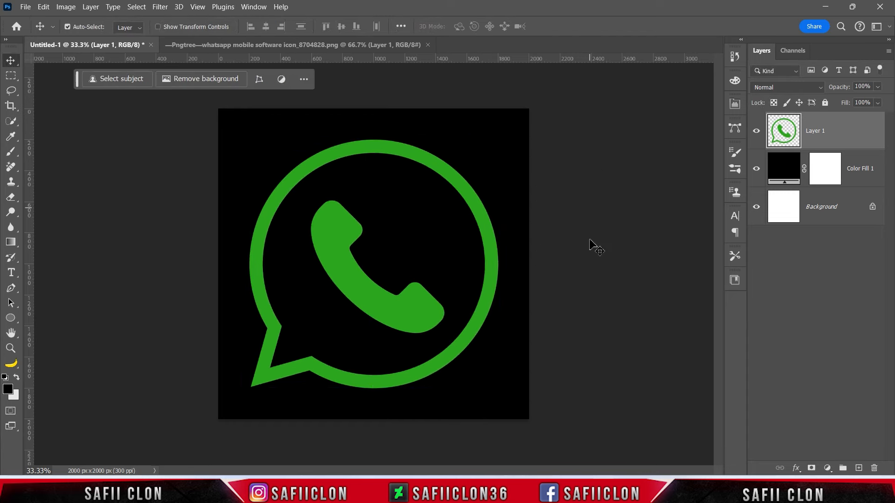
Compare the canvas with the icon layer hidden and shown, and set that layer's fill to 0%.
{"action": "left_click", "coordinate": [756, 132]}
{"action": "left_click", "coordinate": [756, 132]}
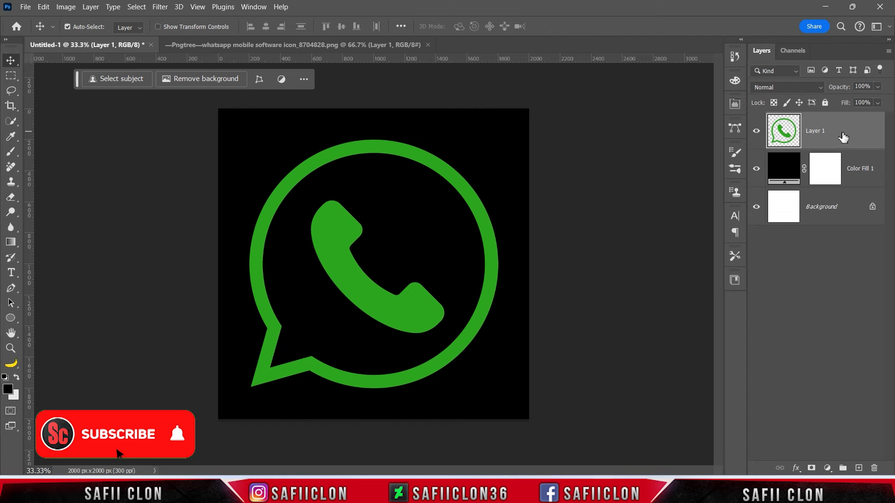
{"action": "left_click", "coordinate": [878, 103]}
{"action": "left_click_drag", "start_coordinate": [883, 117], "coordinate": [829, 119]}
{"action": "left_click", "coordinate": [878, 104]}
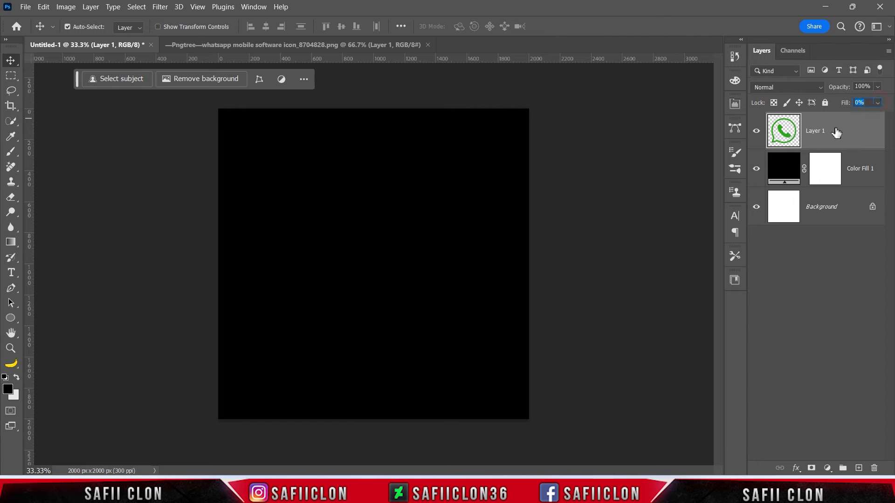
Add a Bevel & Emboss effect to Layer 1 with the Emboss style and Smooth technique.
{"action": "left_click", "coordinate": [796, 469]}
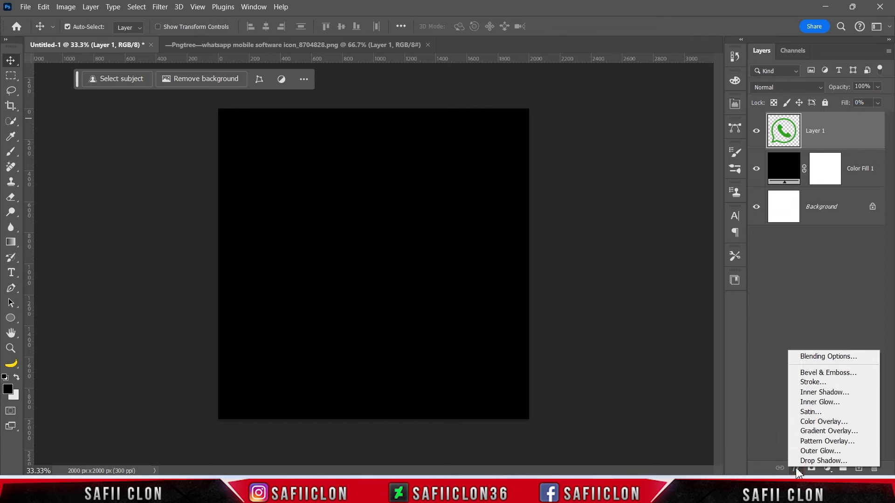
{"action": "left_click", "coordinate": [825, 373]}
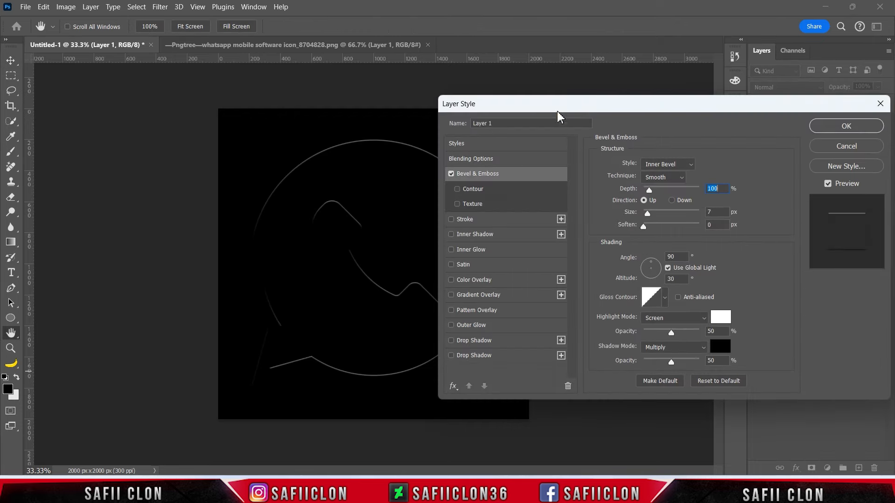
{"action": "left_click_drag", "start_coordinate": [559, 113], "coordinate": [629, 121]}
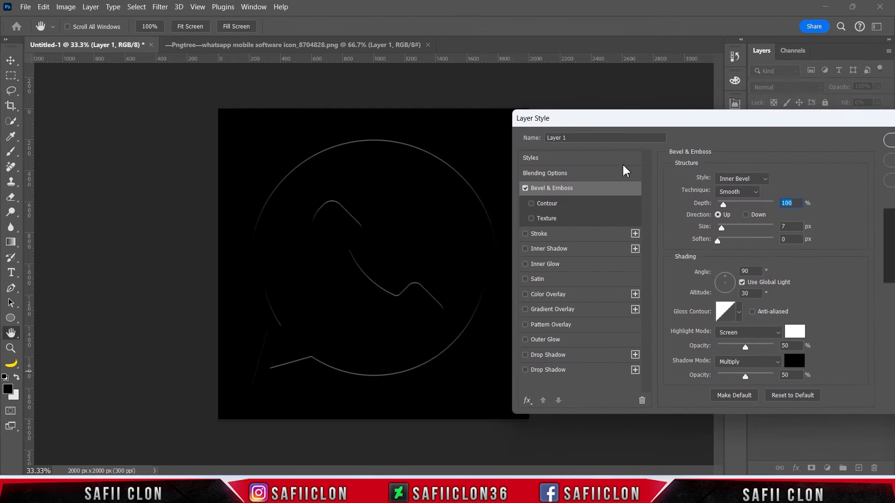
{"action": "left_click", "coordinate": [762, 179]}
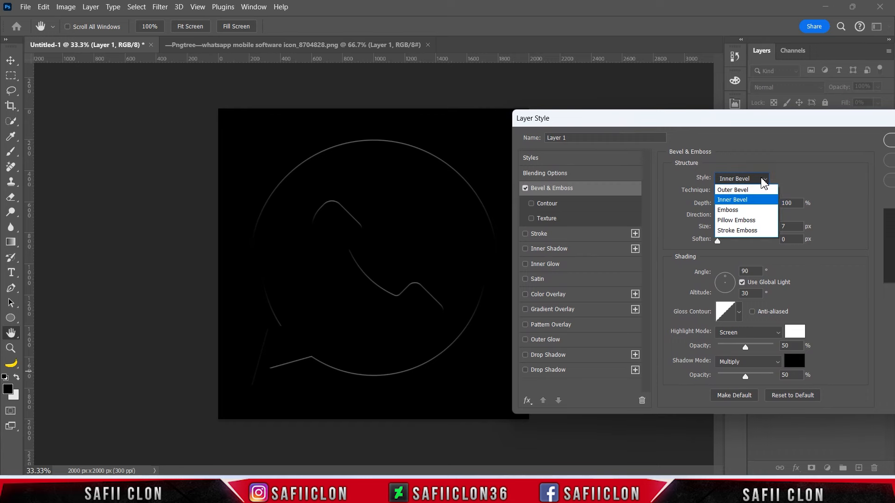
{"action": "left_click", "coordinate": [744, 211]}
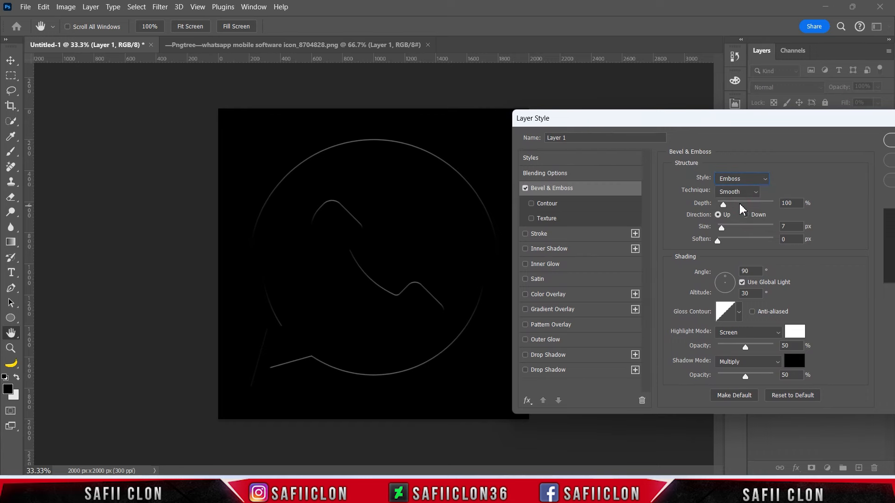
{"action": "left_click", "coordinate": [748, 195]}
{"action": "left_click", "coordinate": [735, 208]}
Set the bevel's depth to 1000%, size to 24 px, angle to 44° and altitude to 40°, with Use Global Light off.
{"action": "left_click_drag", "start_coordinate": [723, 204], "coordinate": [772, 203]}
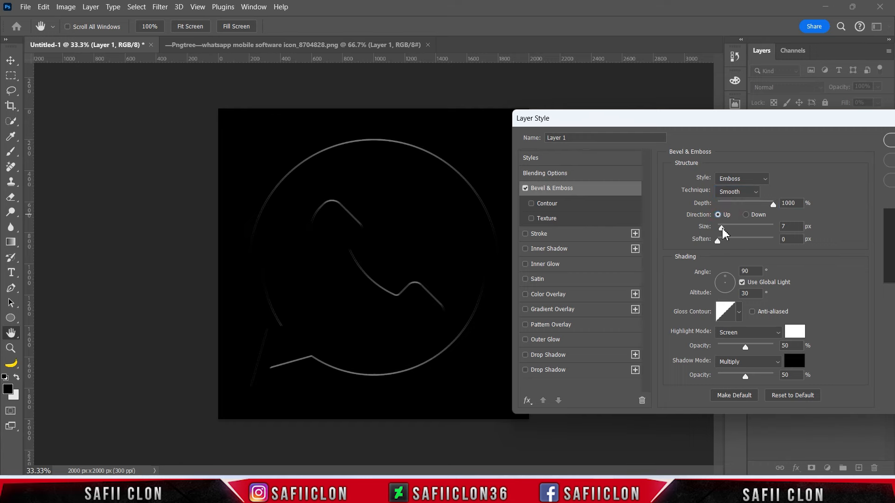
{"action": "left_click_drag", "start_coordinate": [723, 232], "coordinate": [729, 233]}
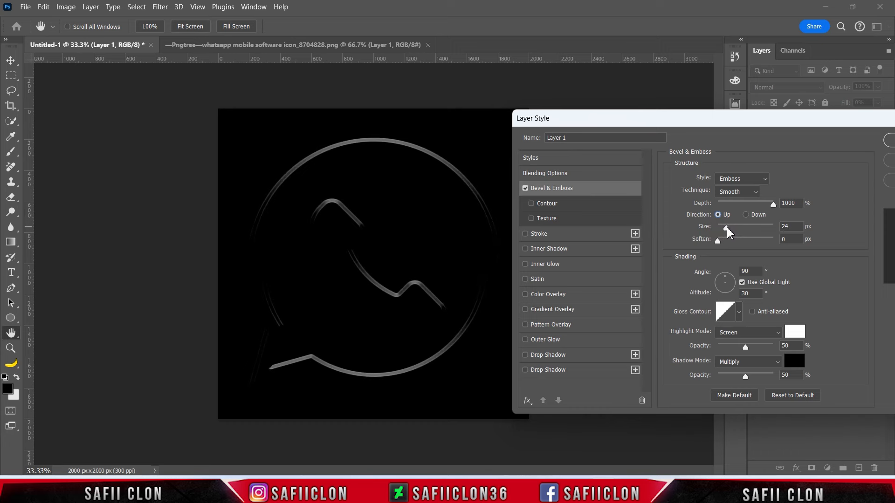
{"action": "left_click", "coordinate": [716, 241]}
{"action": "type", "text": "44"}
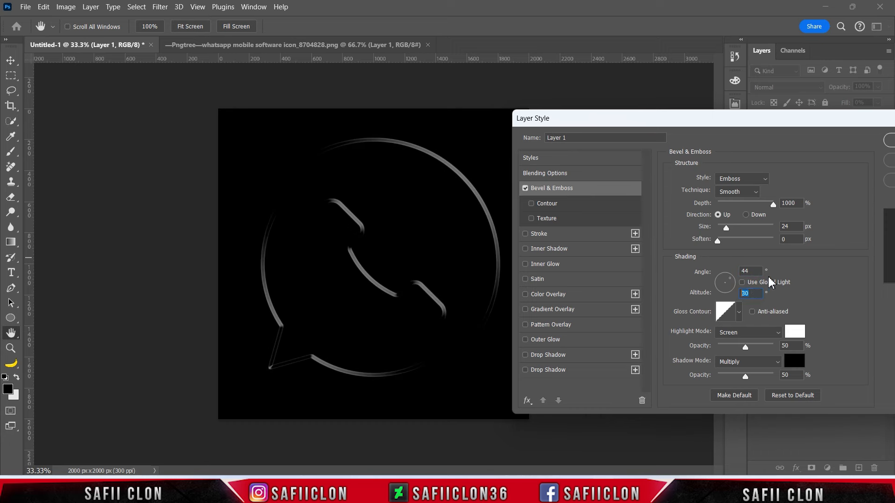
{"action": "type", "text": "40"}
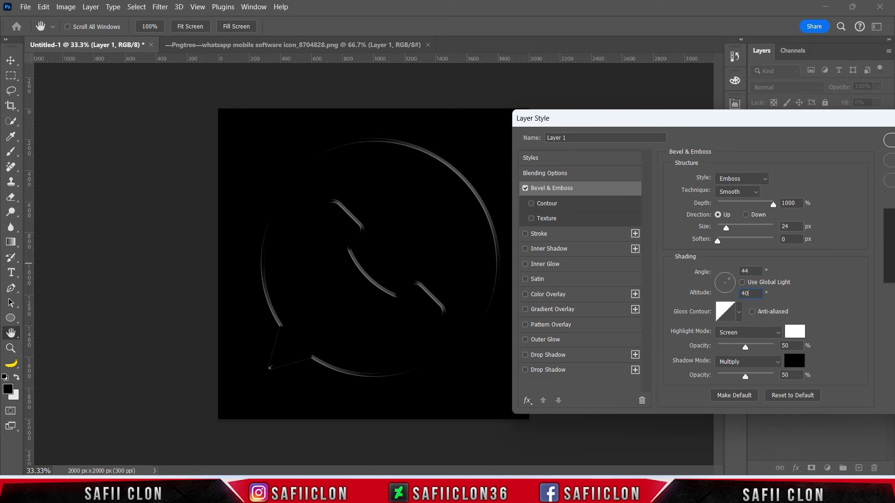
Shape a custom gloss contour that rises steeply to a flat peak ending at 33% input, dips past the middle and climbs again.
{"action": "left_click", "coordinate": [726, 313]}
{"action": "left_click_drag", "start_coordinate": [687, 271], "coordinate": [666, 176]}
{"action": "left_click_drag", "start_coordinate": [724, 179], "coordinate": [740, 257]}
{"action": "left_click_drag", "start_coordinate": [697, 176], "coordinate": [683, 175]}
{"action": "mouse_move", "coordinate": [718, 239]}
{"action": "left_mouse_down"}
{"action": "mouse_move", "coordinate": [693, 257]}
{"action": "mouse_move", "coordinate": [712, 257]}
{"action": "mouse_move", "coordinate": [718, 227]}
{"action": "left_mouse_up"}
{"action": "left_click_drag", "start_coordinate": [740, 257], "coordinate": [744, 240]}
{"action": "mouse_move", "coordinate": [683, 176]}
{"action": "left_mouse_down"}
{"action": "mouse_move", "coordinate": [691, 176]}
{"action": "mouse_move", "coordinate": [667, 176]}
{"action": "mouse_move", "coordinate": [686, 175]}
{"action": "left_mouse_up"}
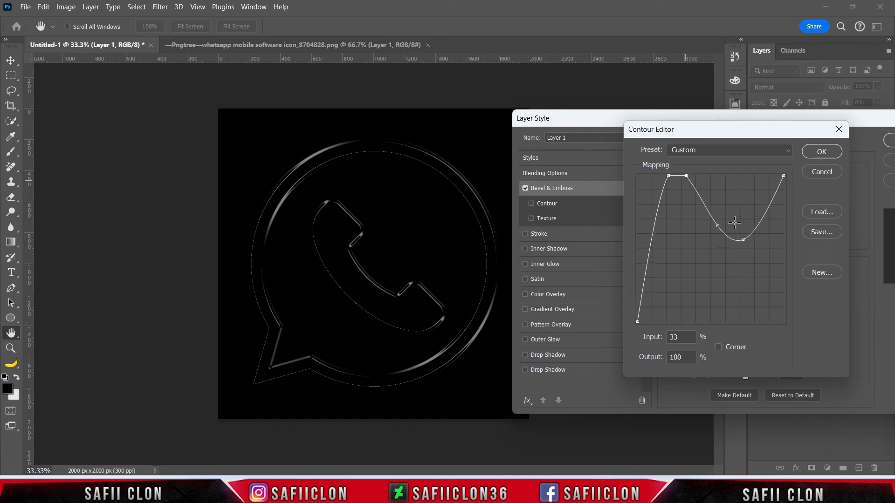
{"action": "left_click", "coordinate": [821, 152]}
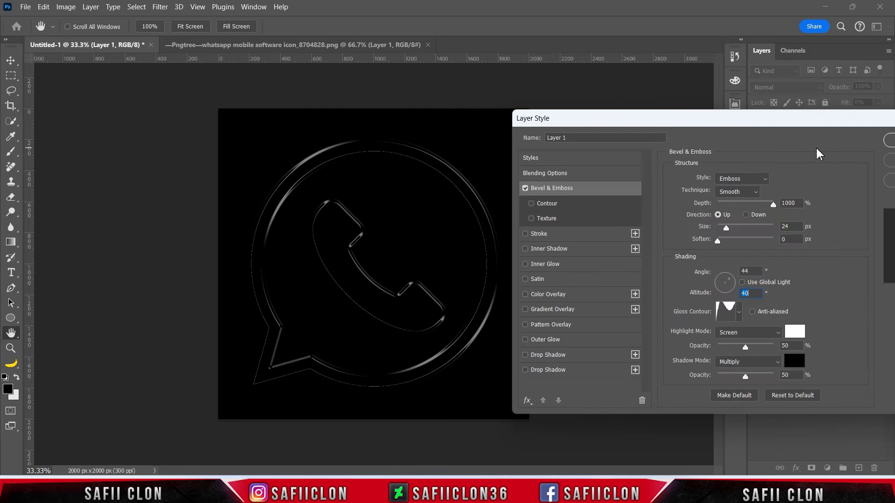
Set the bevel highlight to Screen at 79% opacity and the shadow to Multiply at 11%, and apply the layer style.
{"action": "left_click", "coordinate": [757, 333]}
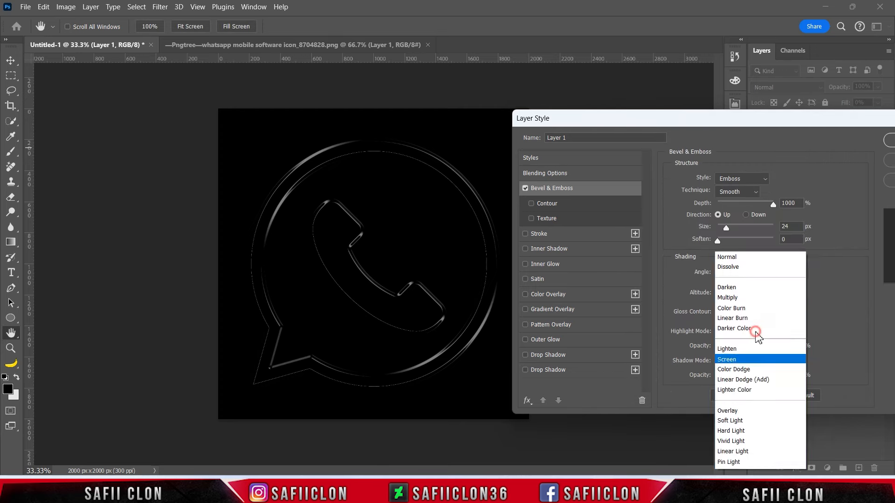
{"action": "left_click", "coordinate": [732, 245]}
{"action": "left_click_drag", "start_coordinate": [746, 346], "coordinate": [761, 346]}
{"action": "left_click", "coordinate": [743, 362]}
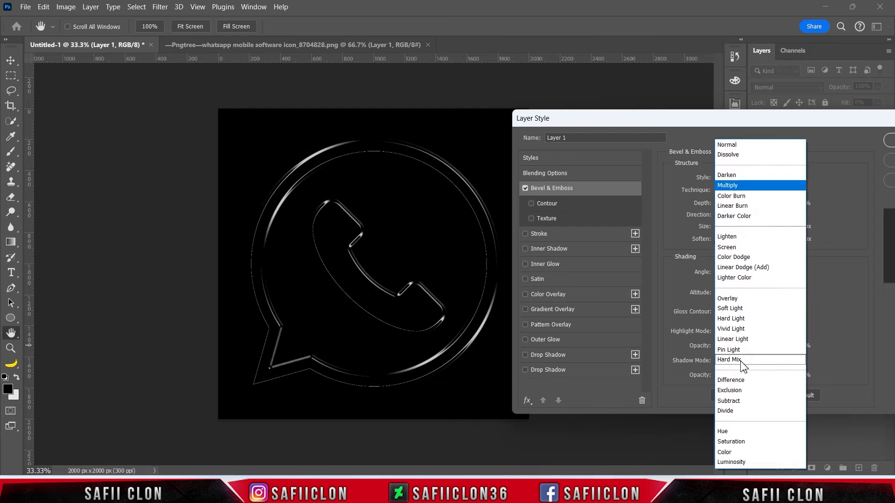
{"action": "left_click", "coordinate": [744, 186]}
{"action": "left_click_drag", "start_coordinate": [745, 379], "coordinate": [725, 373]}
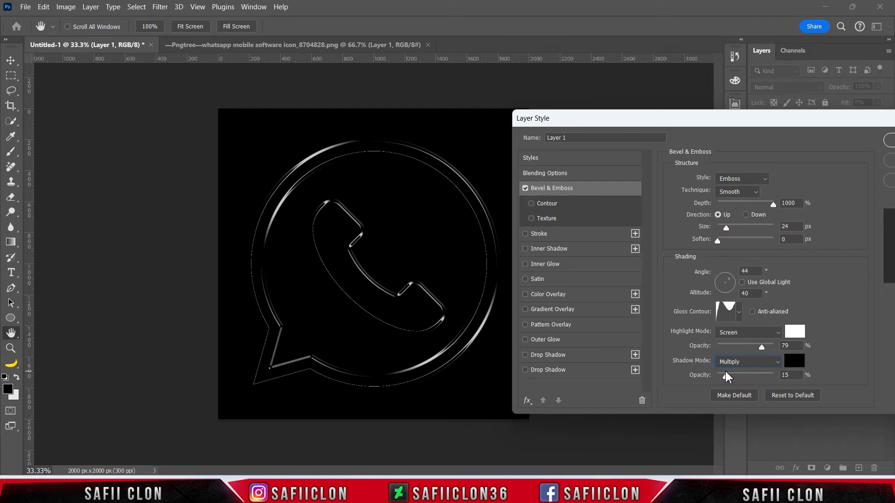
{"action": "left_click_drag", "start_coordinate": [792, 123], "coordinate": [586, 113]}
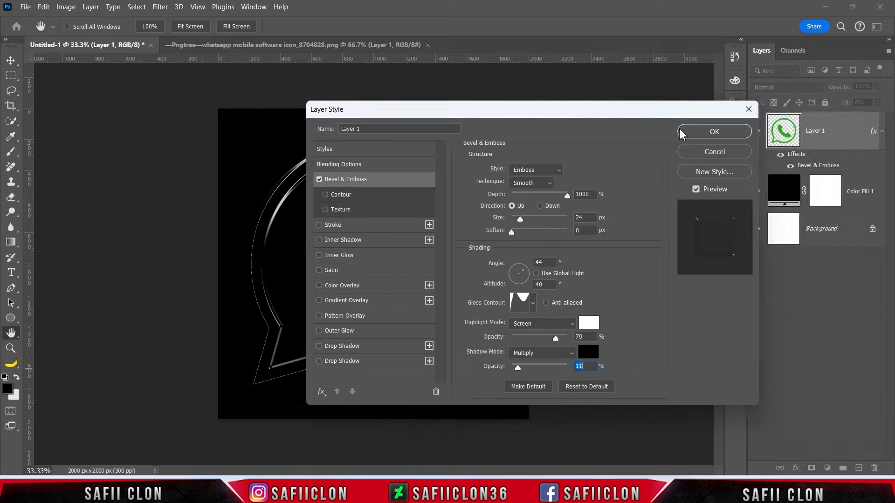
{"action": "left_click", "coordinate": [701, 134]}
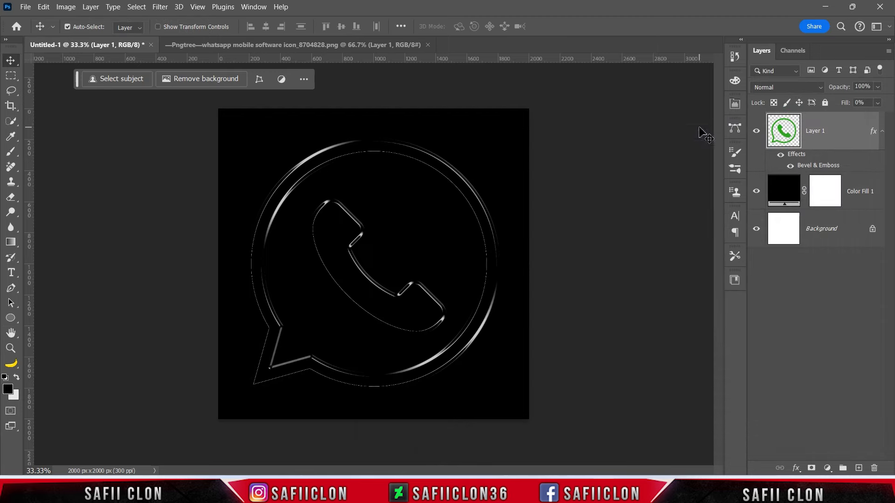
Duplicate Layer 1 with its bevel effect within the same document.
{"action": "right_click", "coordinate": [834, 135]}
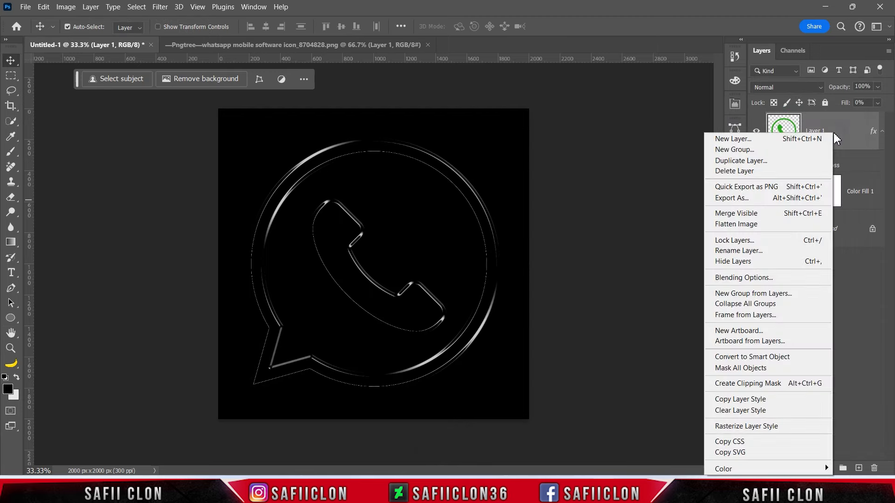
{"action": "left_click", "coordinate": [750, 161]}
{"action": "left_click", "coordinate": [545, 129]}
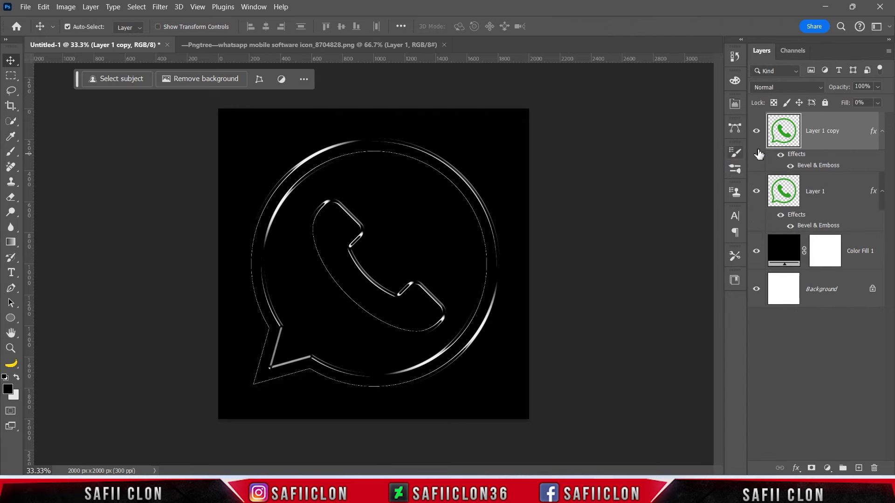
Change the Layer 1 copy bevel to size 29 px, angle 87° and altitude 52°.
{"action": "left_click", "coordinate": [796, 468]}
{"action": "left_click", "coordinate": [817, 371]}
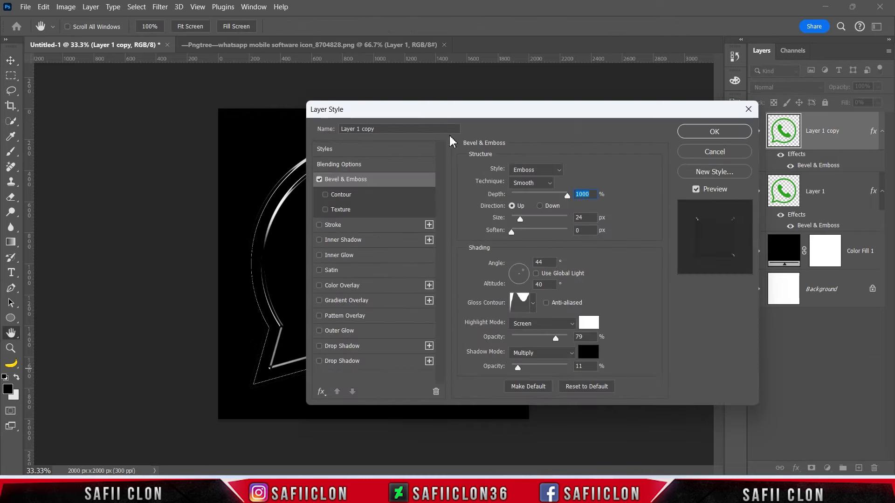
{"action": "left_click_drag", "start_coordinate": [434, 116], "coordinate": [634, 122]}
{"action": "left_click_drag", "start_coordinate": [716, 225], "coordinate": [723, 231]}
{"action": "left_click", "coordinate": [748, 267]}
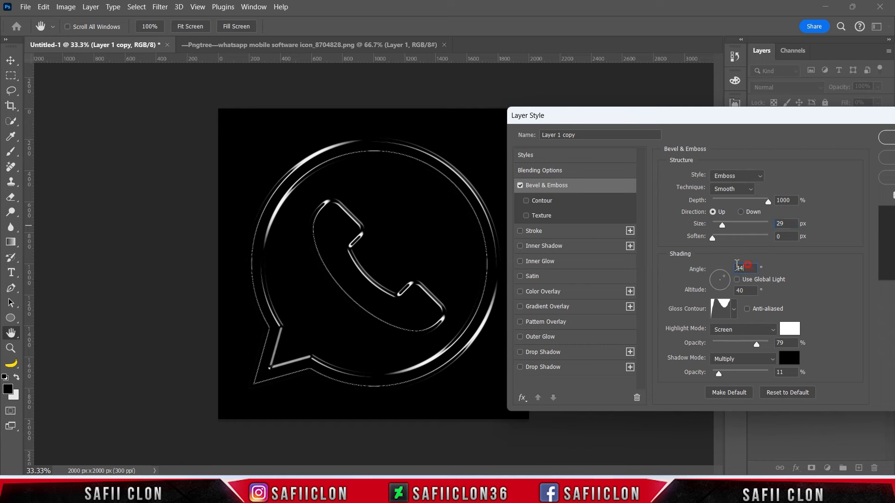
{"action": "type", "text": "87"}
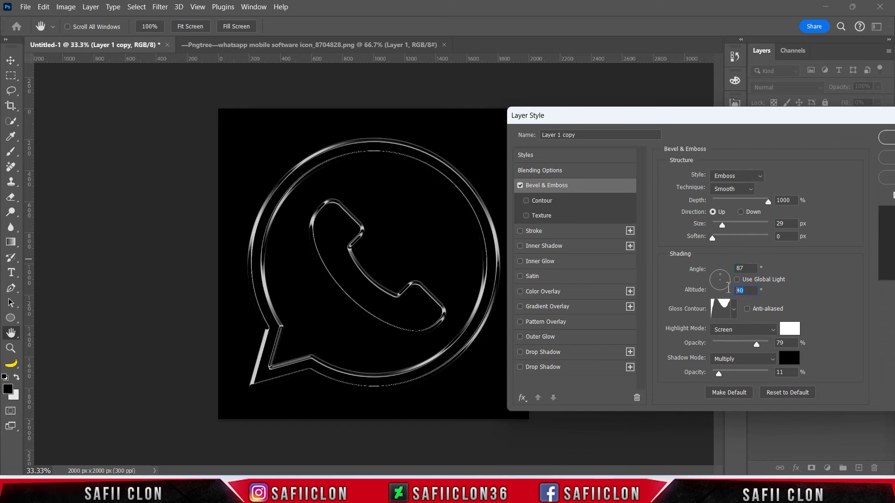
{"action": "type", "text": "52"}
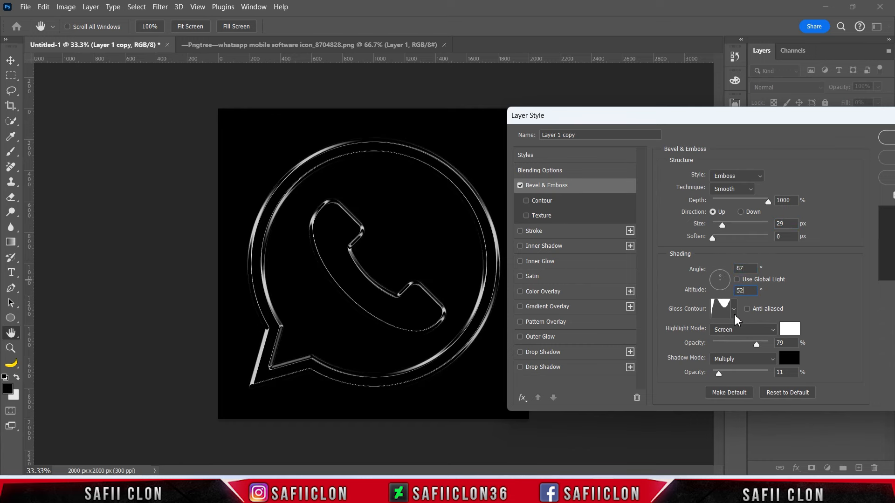
Set the copy's bevel highlight opacity to 57% and shadow opacity to 14%, apply the style, and compare the layer hidden and shown.
{"action": "left_click", "coordinate": [746, 332]}
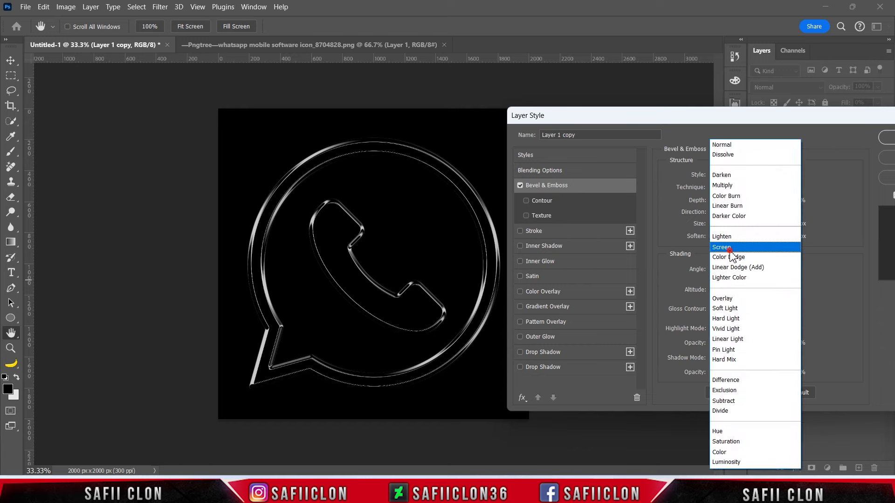
{"action": "left_click", "coordinate": [745, 260]}
{"action": "left_click_drag", "start_coordinate": [756, 346], "coordinate": [745, 346]}
{"action": "left_click_drag", "start_coordinate": [720, 374], "coordinate": [721, 375]}
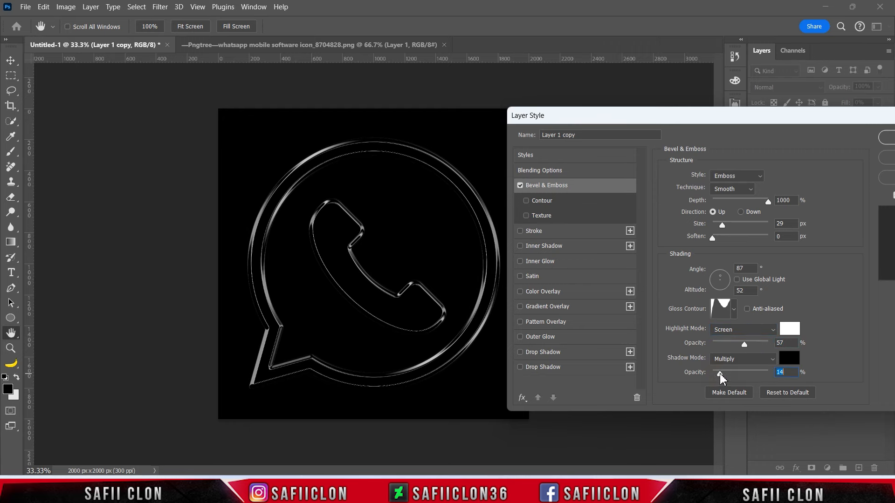
{"action": "left_click_drag", "start_coordinate": [826, 116], "coordinate": [634, 123]}
{"action": "left_click", "coordinate": [723, 142]}
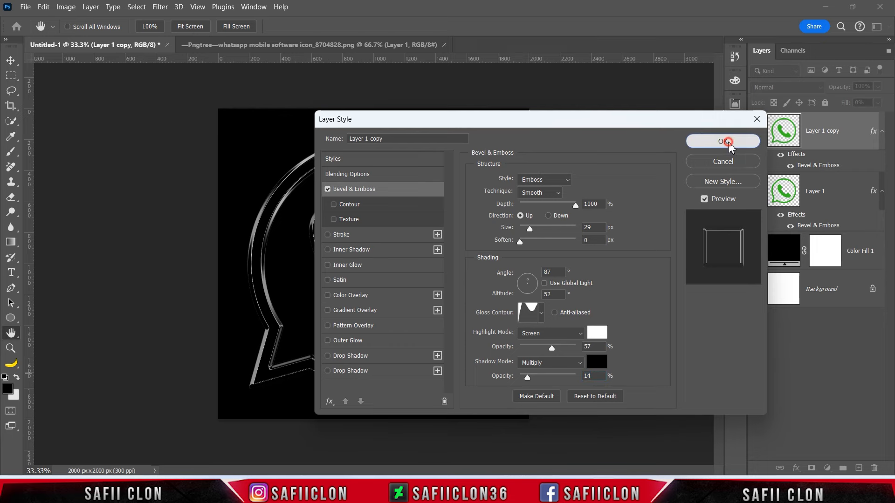
{"action": "left_click", "coordinate": [756, 132]}
{"action": "left_click", "coordinate": [757, 132]}
{"action": "left_click", "coordinate": [756, 132]}
{"action": "left_click", "coordinate": [756, 132]}
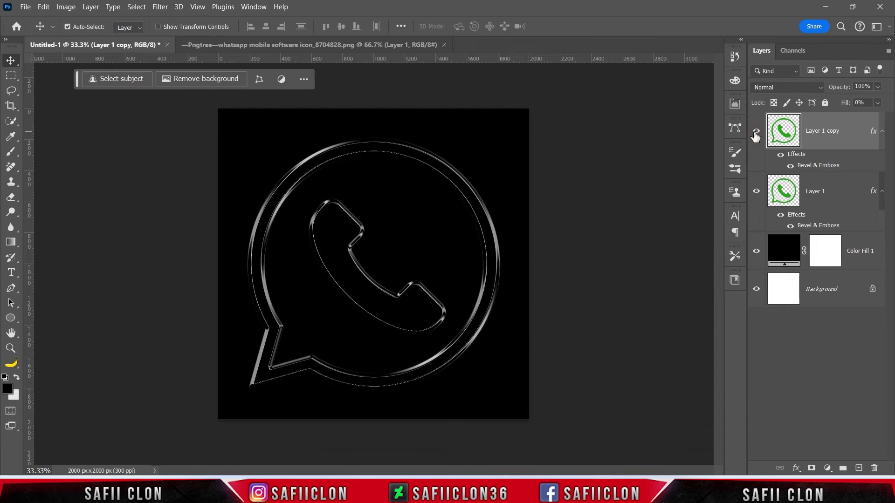
Duplicate Layer 1 copy with its bevel effect within the same document.
{"action": "right_click", "coordinate": [849, 127]}
{"action": "left_click", "coordinate": [771, 152]}
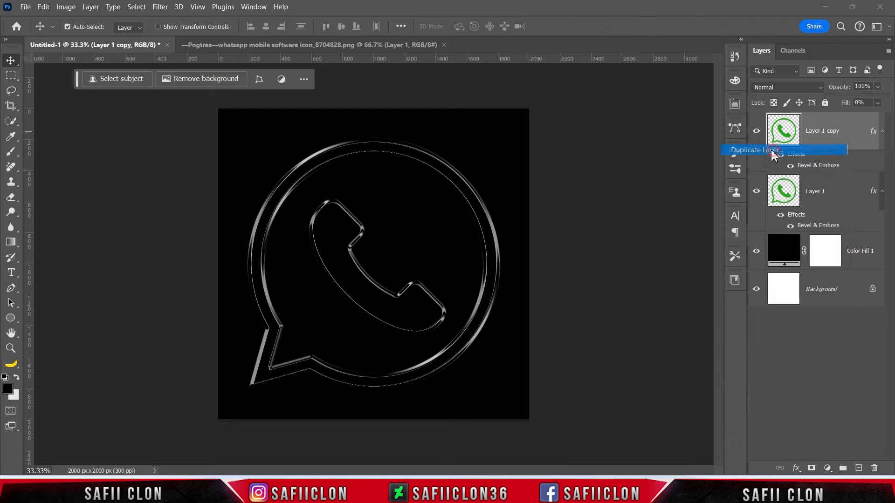
{"action": "left_click", "coordinate": [549, 133]}
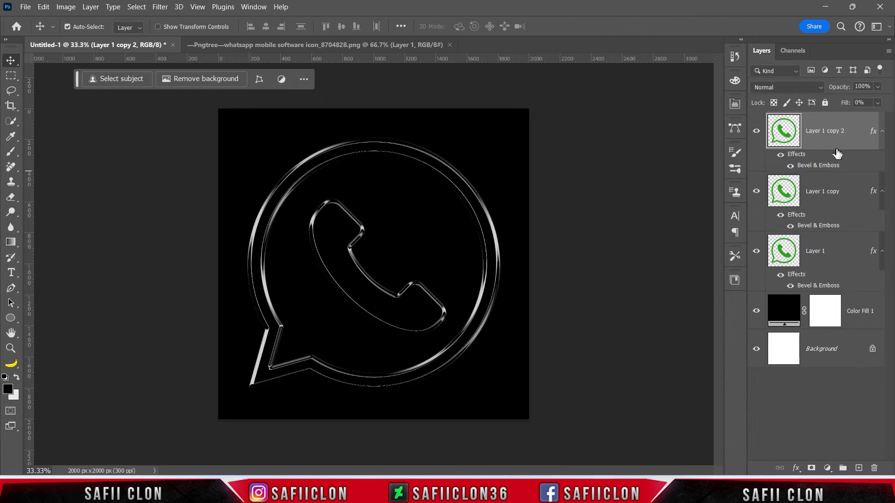
Change the Layer 1 copy 2 bevel to size 21 px, soften 2 px, angle 180° and altitude 7°.
{"action": "left_click", "coordinate": [797, 468]}
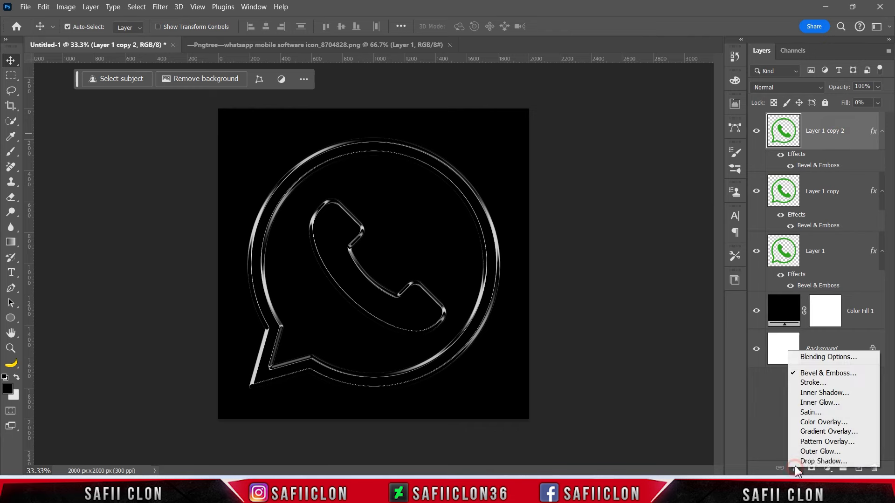
{"action": "left_click", "coordinate": [826, 374]}
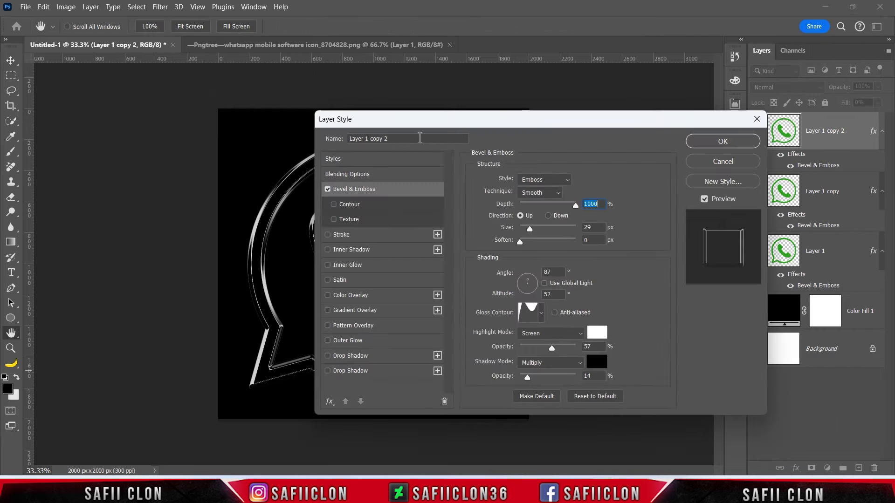
{"action": "left_click_drag", "start_coordinate": [423, 119], "coordinate": [615, 112]}
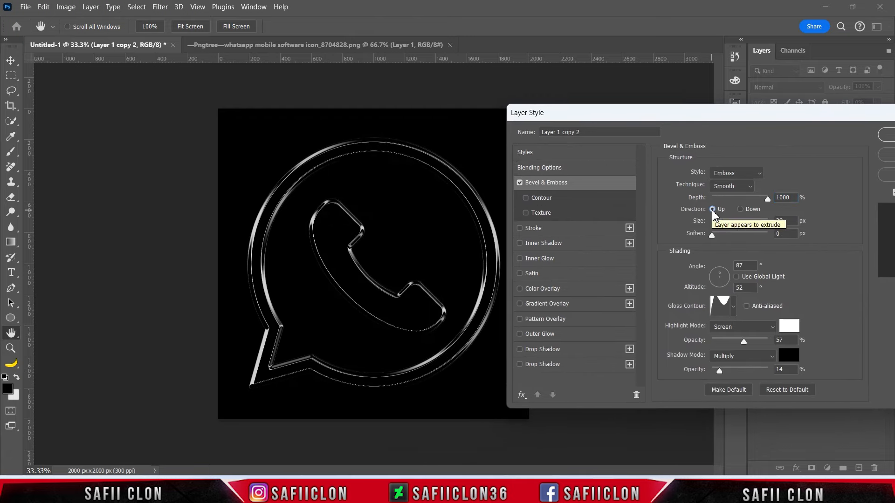
{"action": "left_click_drag", "start_coordinate": [722, 223], "coordinate": [720, 222]}
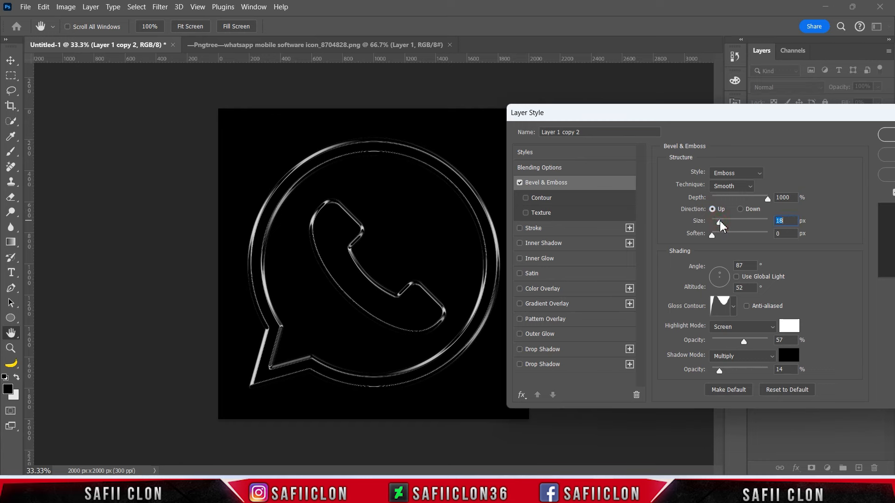
{"action": "left_click_drag", "start_coordinate": [712, 235], "coordinate": [715, 236]}
{"action": "left_click", "coordinate": [718, 236]}
{"action": "left_click", "coordinate": [747, 265]}
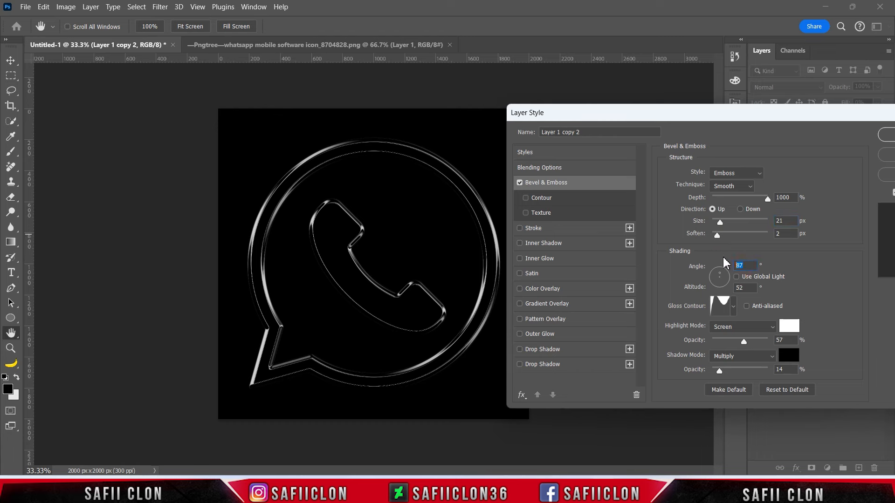
{"action": "type", "text": "180"}
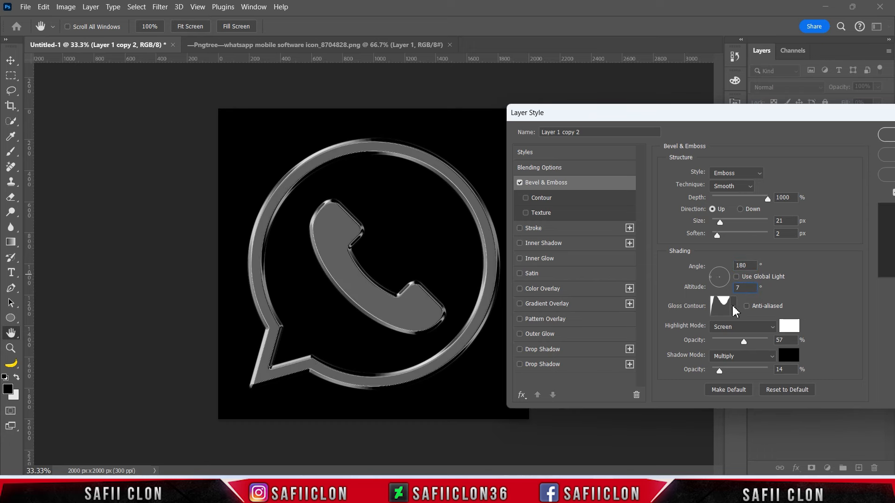
Set the bevel highlight to Linear Dodge (Add) at 34% and the Multiply shadow to 11% opacity, and apply the style.
{"action": "left_click", "coordinate": [741, 331]}
{"action": "left_click", "coordinate": [745, 269]}
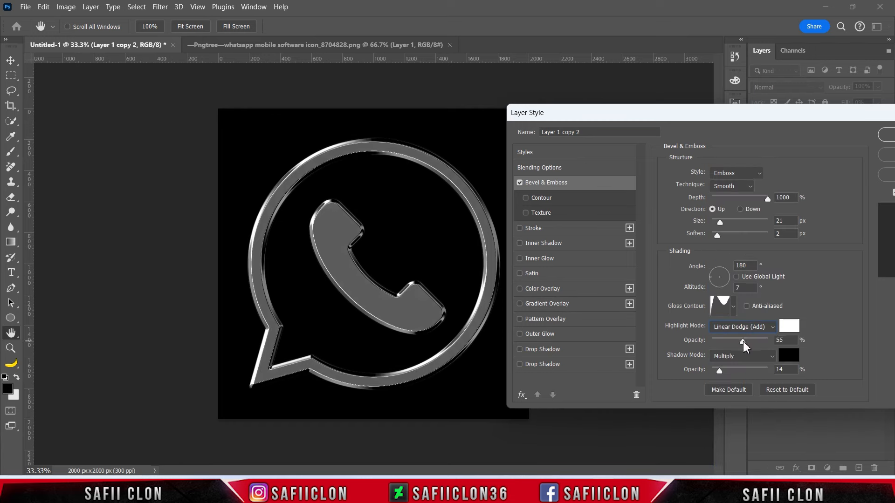
{"action": "left_click_drag", "start_coordinate": [744, 342], "coordinate": [732, 344]}
{"action": "left_click", "coordinate": [755, 357]}
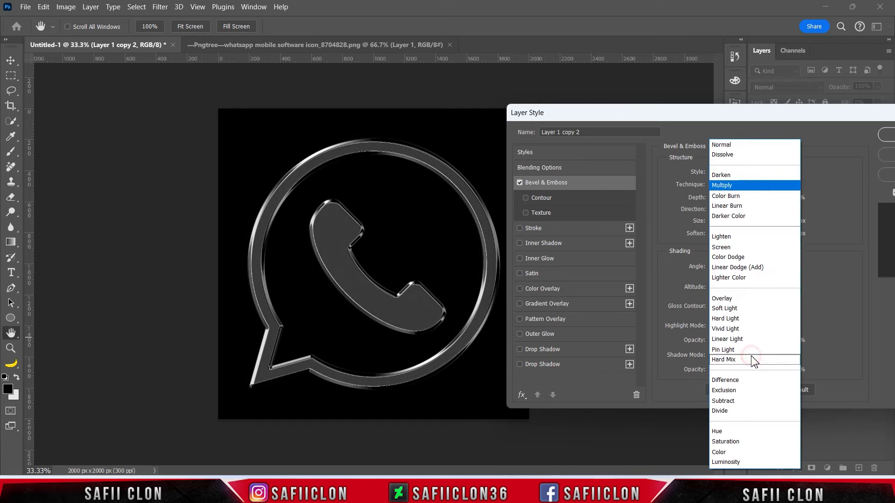
{"action": "left_click", "coordinate": [720, 185]}
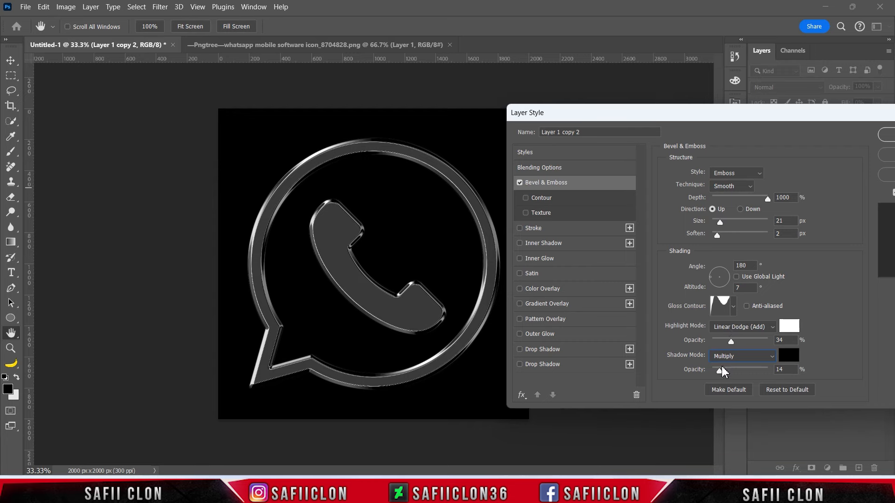
{"action": "left_click_drag", "start_coordinate": [720, 371], "coordinate": [718, 371]}
{"action": "left_click_drag", "start_coordinate": [798, 119], "coordinate": [551, 114]}
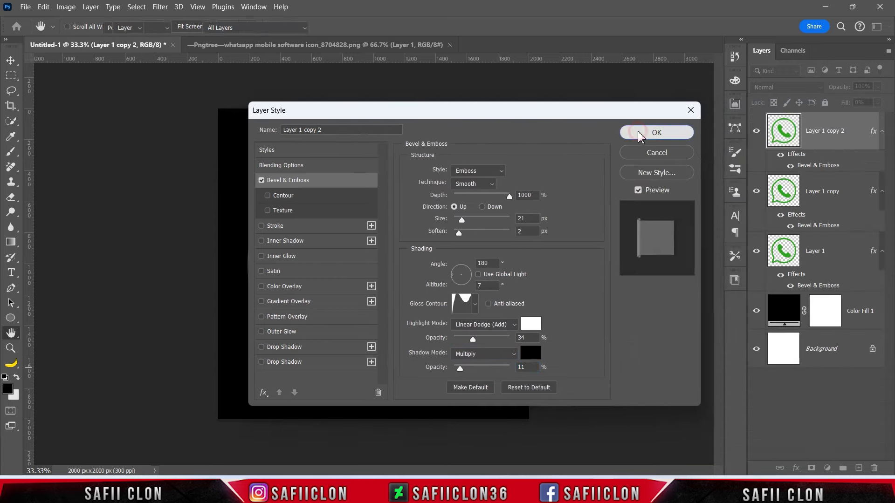
{"action": "left_click", "coordinate": [636, 131]}
Compare the logo with each of the three bevelled layers hidden and shown in turn.
{"action": "left_click", "coordinate": [756, 132]}
{"action": "left_click", "coordinate": [756, 132]}
{"action": "left_click", "coordinate": [756, 191]}
{"action": "left_click", "coordinate": [756, 191]}
{"action": "left_click", "coordinate": [756, 251]}
{"action": "left_click", "coordinate": [756, 251]}
Raise the fill of the original Layer 1 to 100%.
{"action": "left_click", "coordinate": [845, 251]}
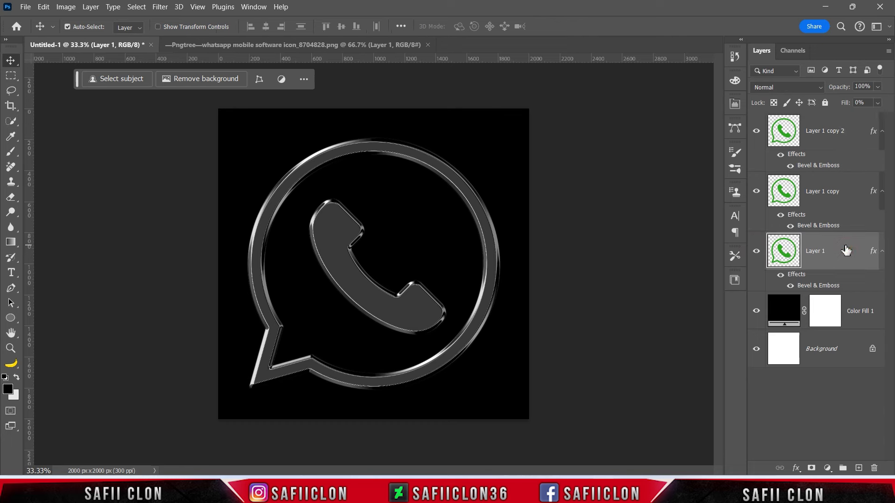
{"action": "left_click", "coordinate": [878, 103]}
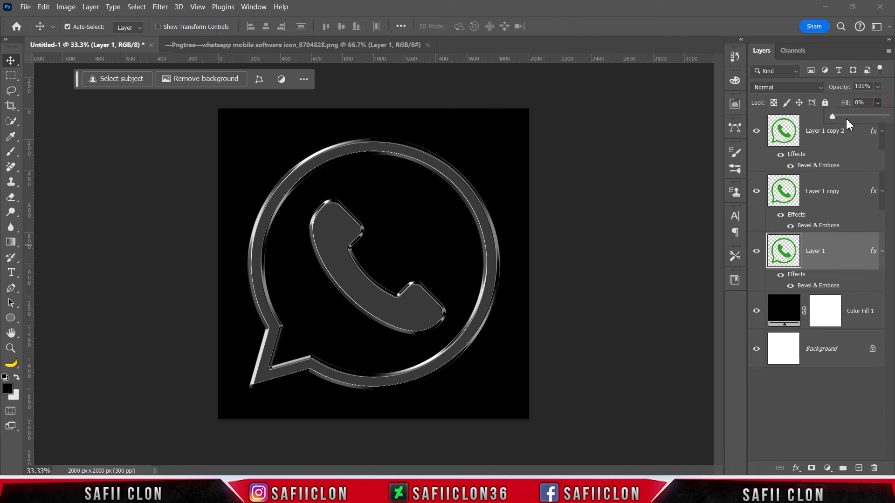
{"action": "left_click_drag", "start_coordinate": [833, 120], "coordinate": [885, 117]}
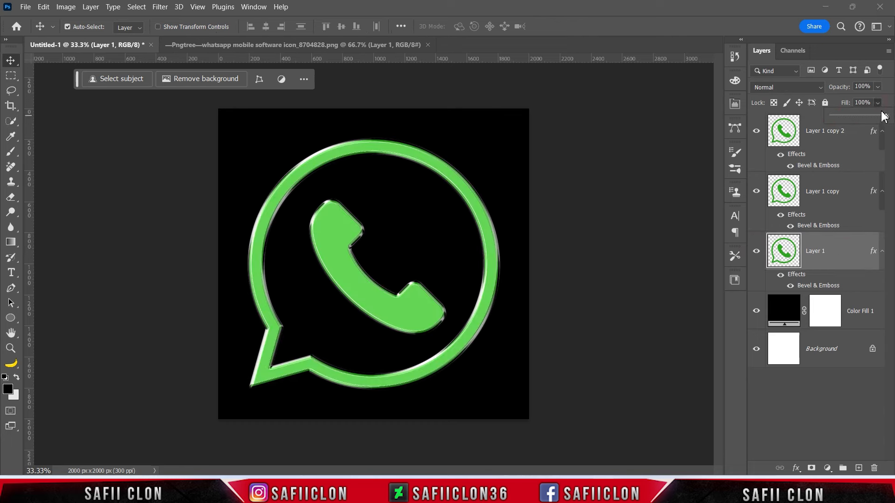
{"action": "left_click", "coordinate": [883, 109]}
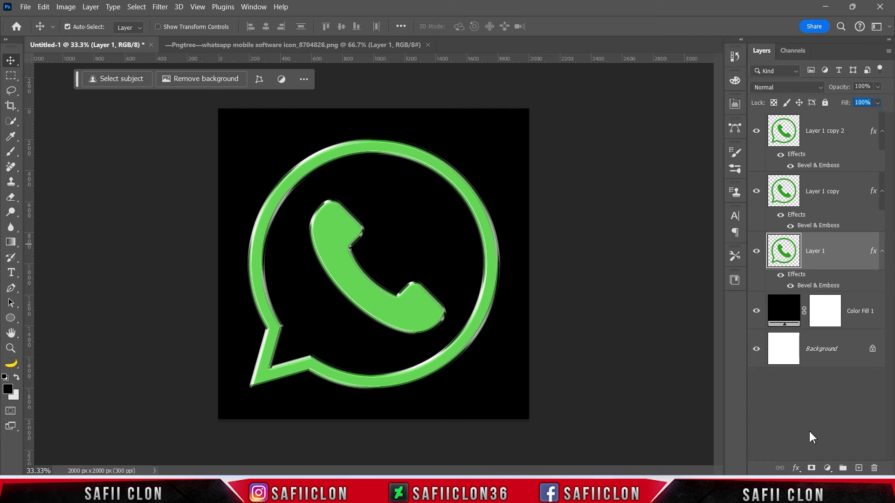
Add an Inner Shadow to Layer 1 with Color Dodge blending and a more saturated light green colour.
{"action": "left_click", "coordinate": [797, 468]}
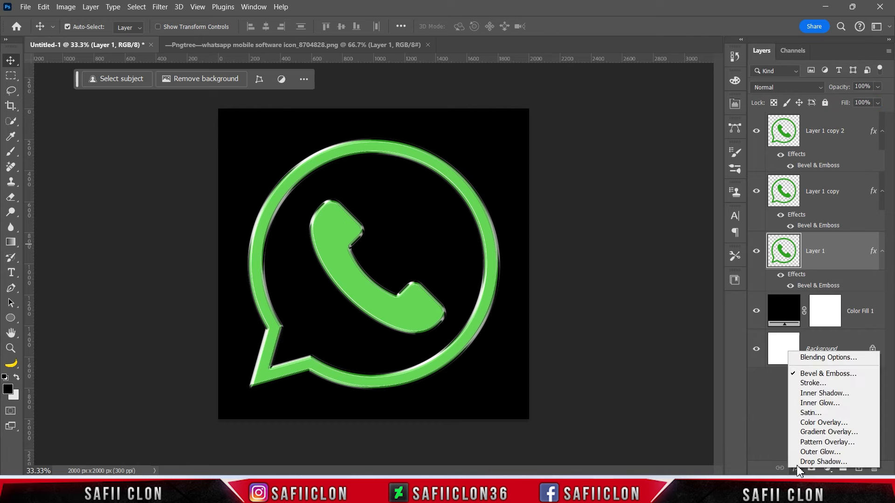
{"action": "left_click", "coordinate": [819, 394]}
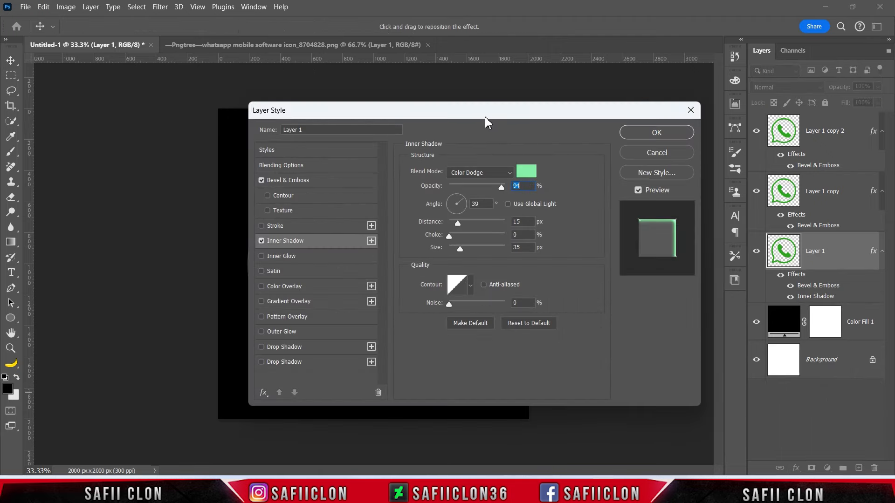
{"action": "left_click_drag", "start_coordinate": [440, 114], "coordinate": [707, 113]}
{"action": "left_click", "coordinate": [765, 176]}
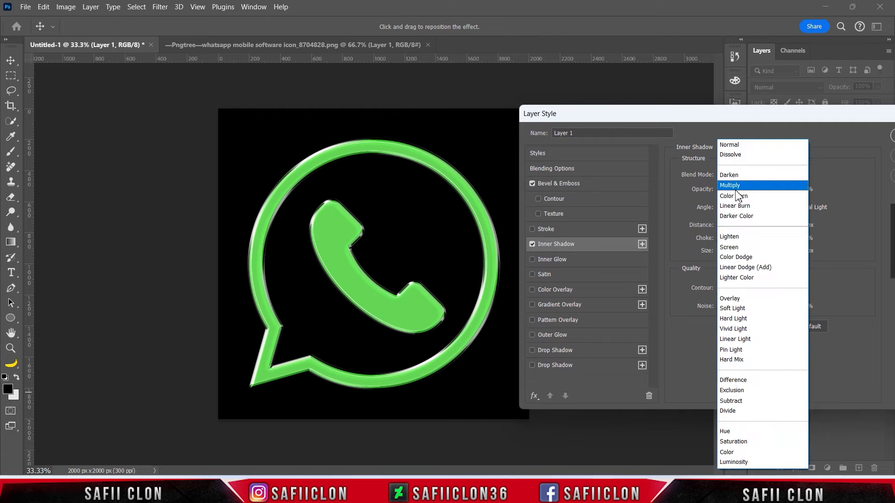
{"action": "left_click", "coordinate": [743, 257]}
{"action": "left_click", "coordinate": [750, 175]}
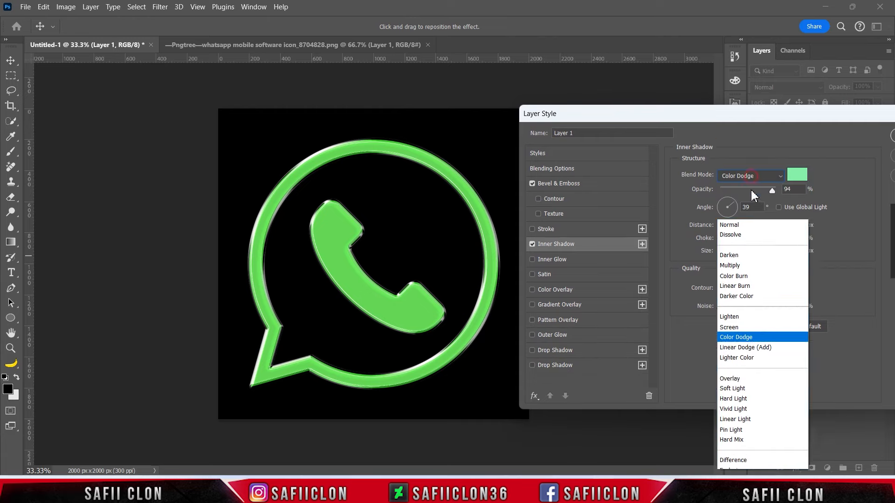
{"action": "left_click", "coordinate": [741, 257]}
{"action": "left_click_drag", "start_coordinate": [631, 161], "coordinate": [661, 150]}
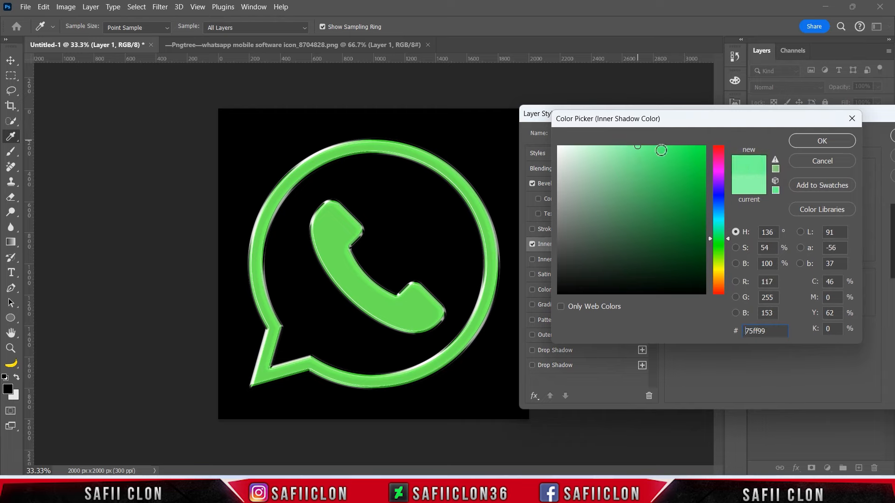
{"action": "left_click", "coordinate": [805, 141]}
Set the inner shadow to 97% opacity, angle 37° and distance 22 px, fine-tune its size, and apply the style.
{"action": "left_click_drag", "start_coordinate": [768, 192], "coordinate": [735, 223]}
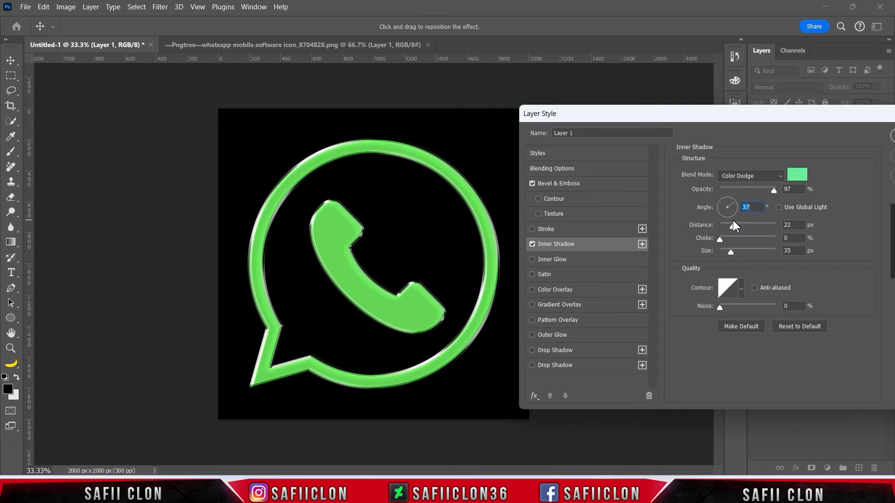
{"action": "mouse_move", "coordinate": [731, 252]}
{"action": "left_mouse_down"}
{"action": "mouse_move", "coordinate": [749, 254]}
{"action": "mouse_move", "coordinate": [731, 251]}
{"action": "left_mouse_up"}
{"action": "left_click_drag", "start_coordinate": [821, 117], "coordinate": [620, 134]}
{"action": "left_click", "coordinate": [713, 151]}
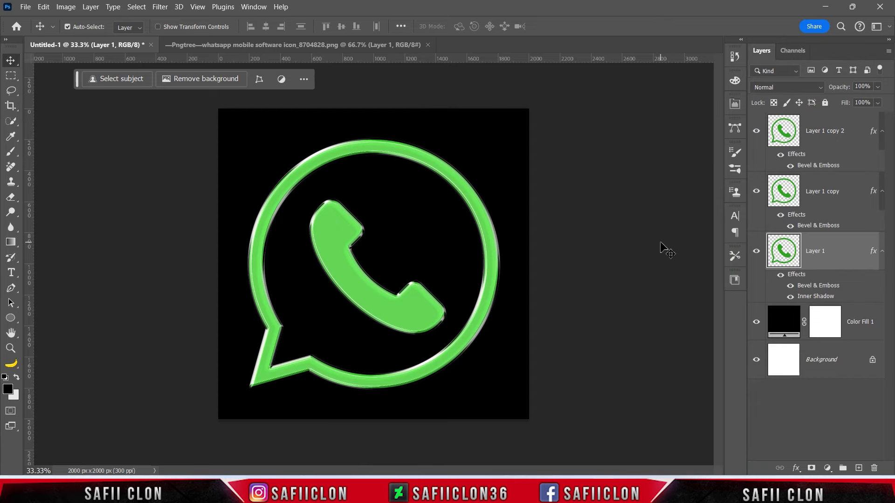
Examine the green metal effect up close and at a distance, comparing each logo layer hidden and shown.
{"action": "key", "text": "ctrl+plus"}
{"action": "key", "text": "ctrl+minus"}
{"action": "left_click", "coordinate": [757, 249]}
{"action": "left_click", "coordinate": [757, 249]}
{"action": "left_click", "coordinate": [760, 191]}
{"action": "left_click", "coordinate": [760, 192]}
{"action": "left_click", "coordinate": [757, 131]}
{"action": "left_click", "coordinate": [757, 131]}
{"action": "key", "text": "ctrl+plus"}
{"action": "key", "text": "ctrl+plus"}
{"action": "key", "text": "ctrl+minus"}
{"action": "key", "text": "ctrl+minus"}
{"action": "key", "text": "ctrl+minus"}
{"action": "key", "text": "ctrl+plus"}
{"action": "key", "text": "ctrl+plus"}
{"action": "key", "text": "ctrl+minus"}
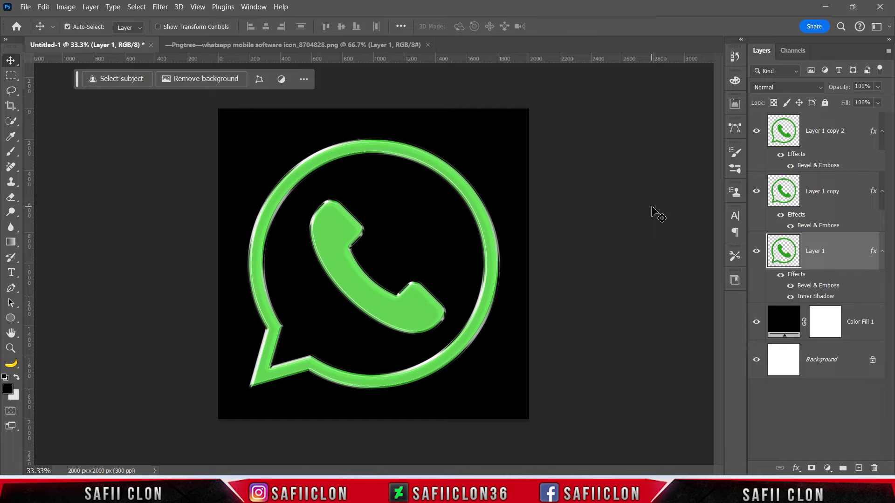